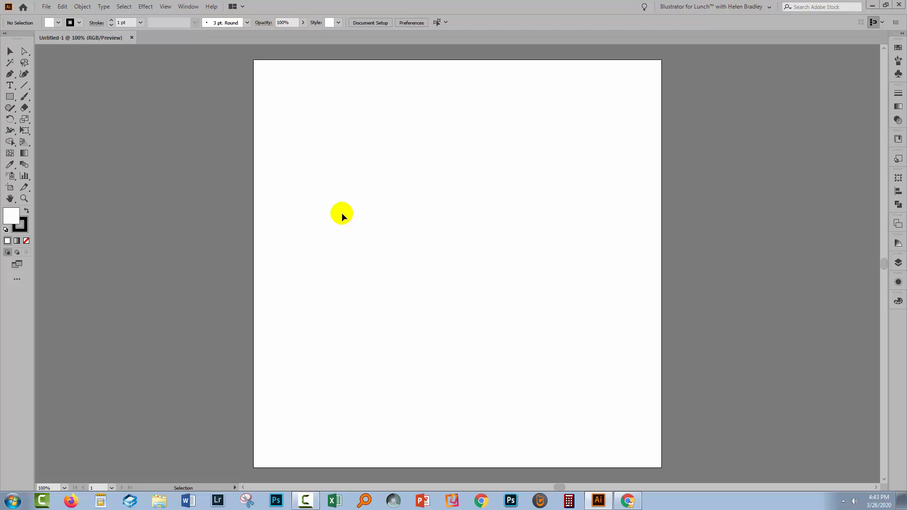
Step: Create a new document 3600 px wide and 3600 px high with RGB color and 300 ppi raster effects
left_click(46, 6)
left_click(60, 17)
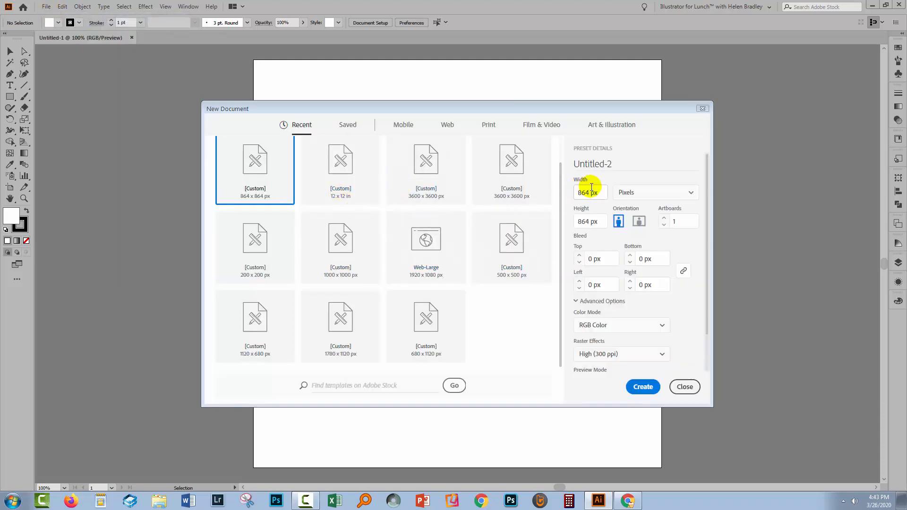
left_click_drag(606, 192, 573, 185)
type("3600")
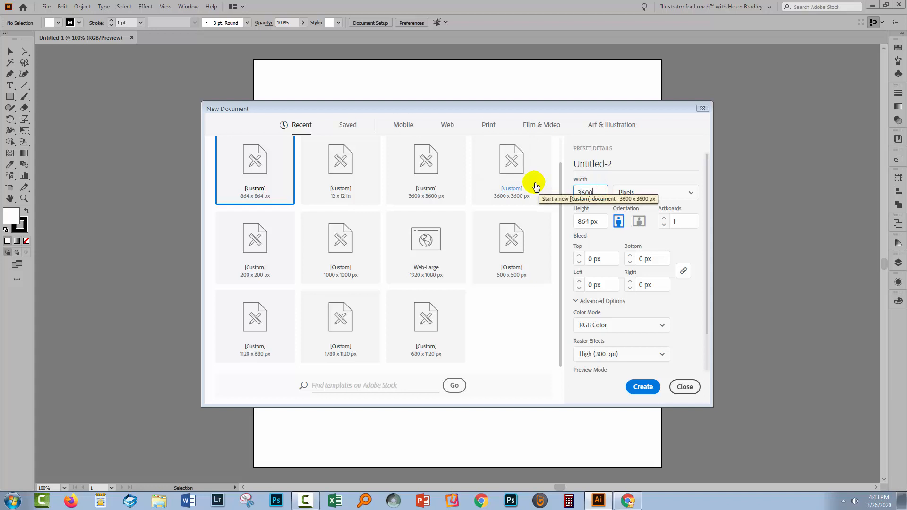
key("Tab")
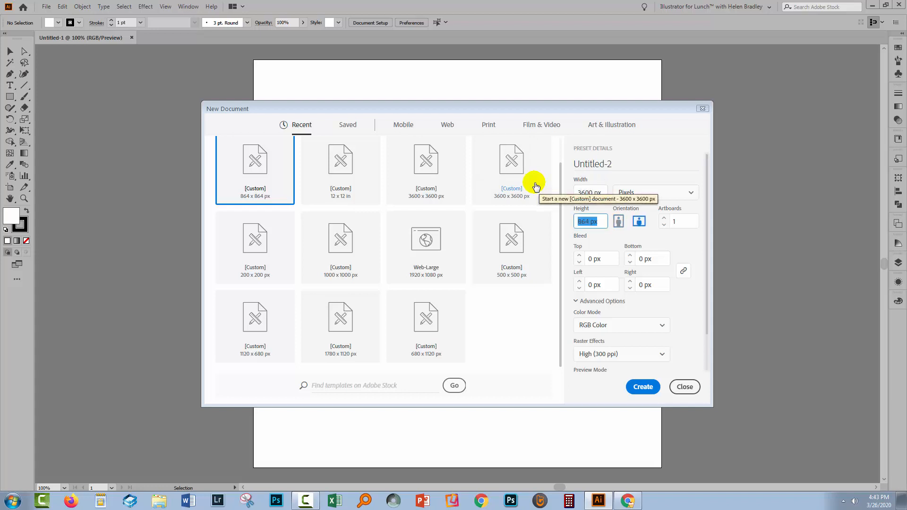
type("3600")
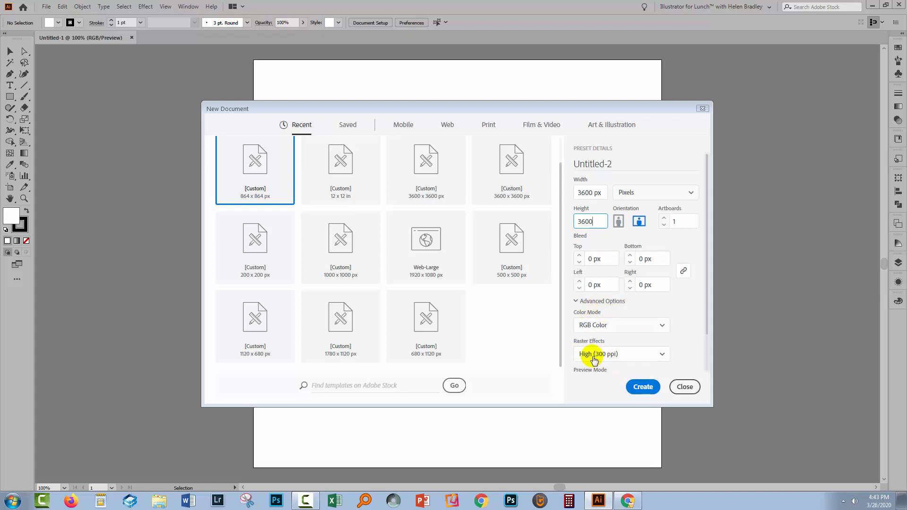
left_click(644, 388)
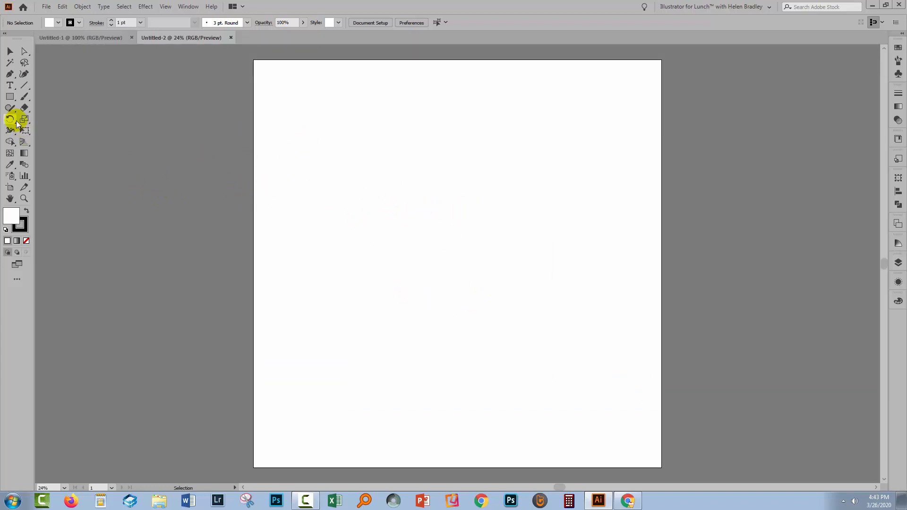
Step: Draw a 3600 x 3600 px rectangle and align it to the horizontal and vertical center of the artboard
left_click(12, 97)
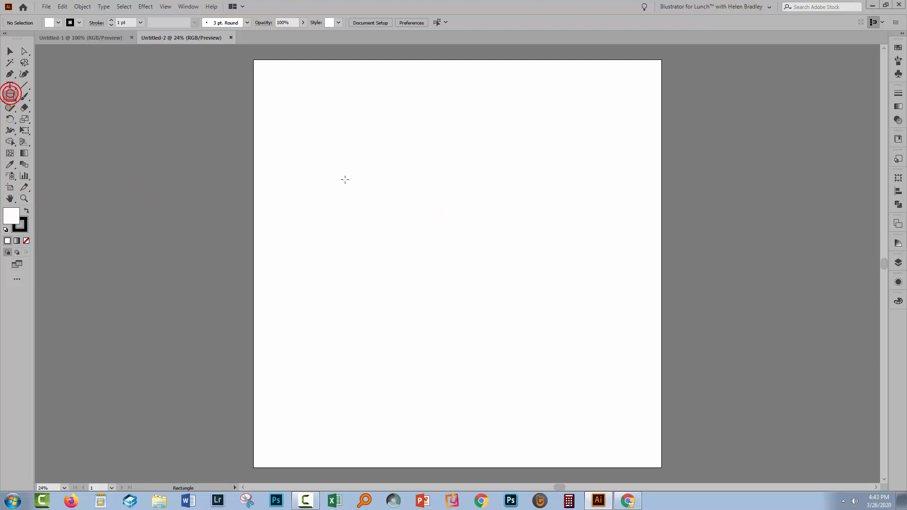
left_click(345, 178)
type("3600")
key("Tab")
type("3600")
key("Tab")
left_click(581, 188)
left_click(404, 22)
left_click(445, 23)
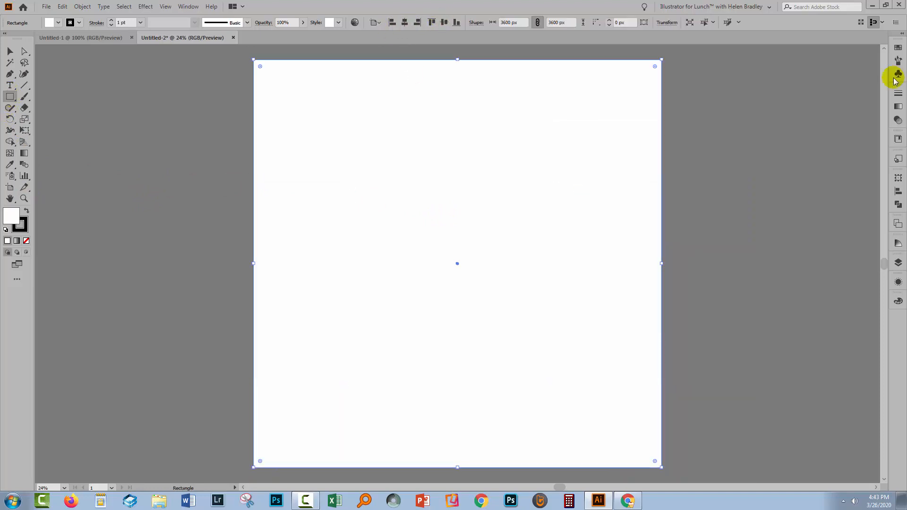
Step: Fill the square with the pink swatch, remove its stroke, and deselect it
left_click(898, 47)
left_click(824, 129)
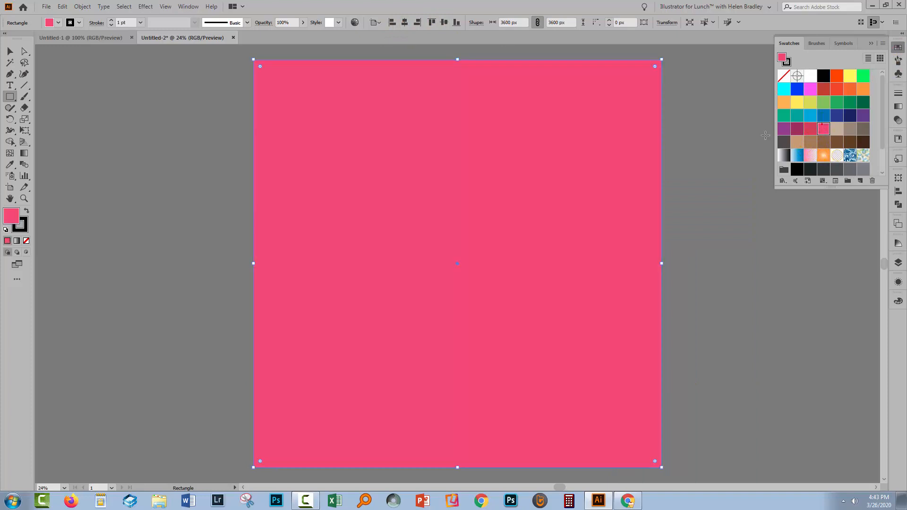
left_click(22, 226)
left_click(26, 241)
left_click(10, 215)
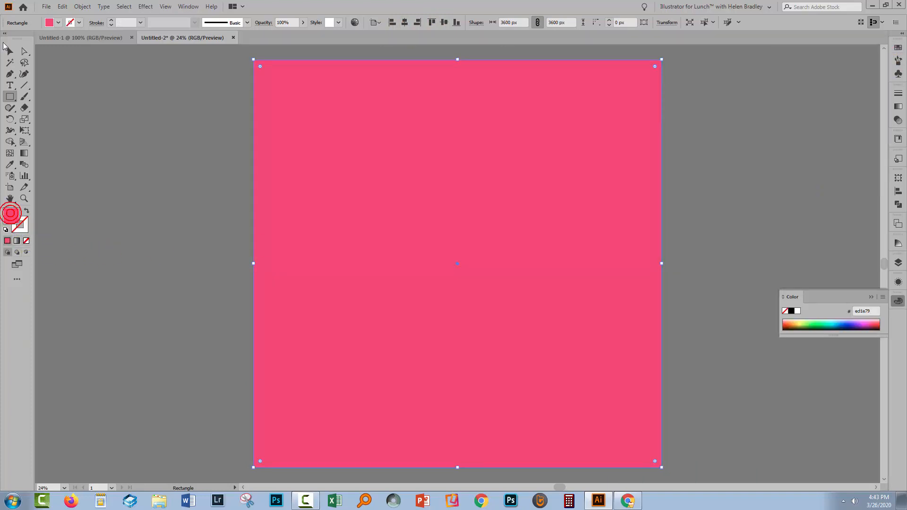
left_click(872, 297)
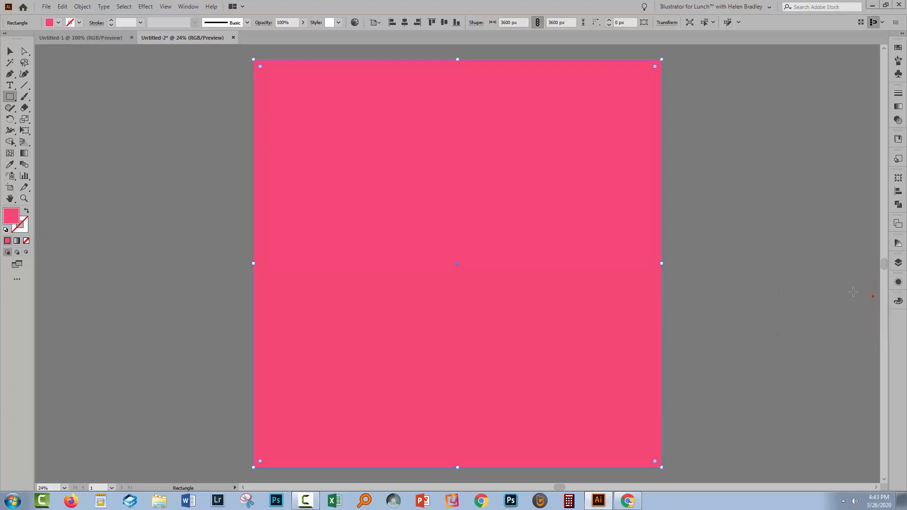
left_click(8, 51)
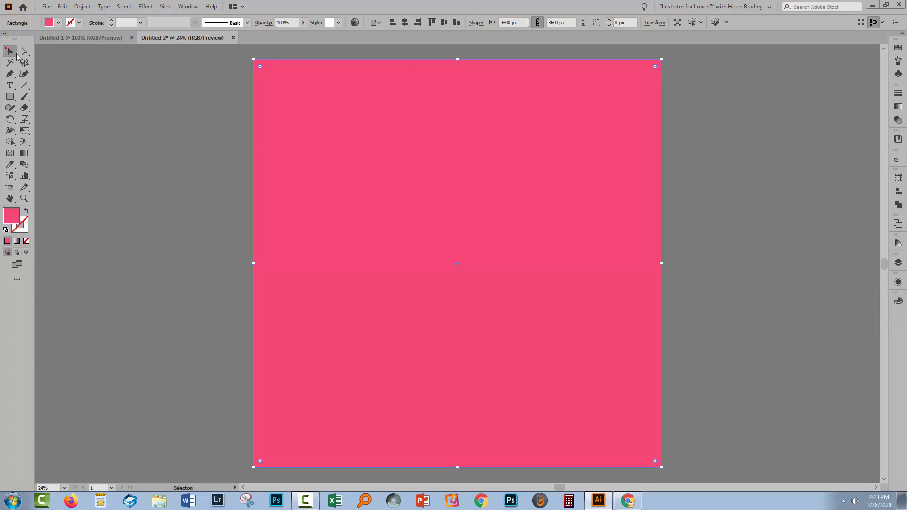
left_click(174, 142)
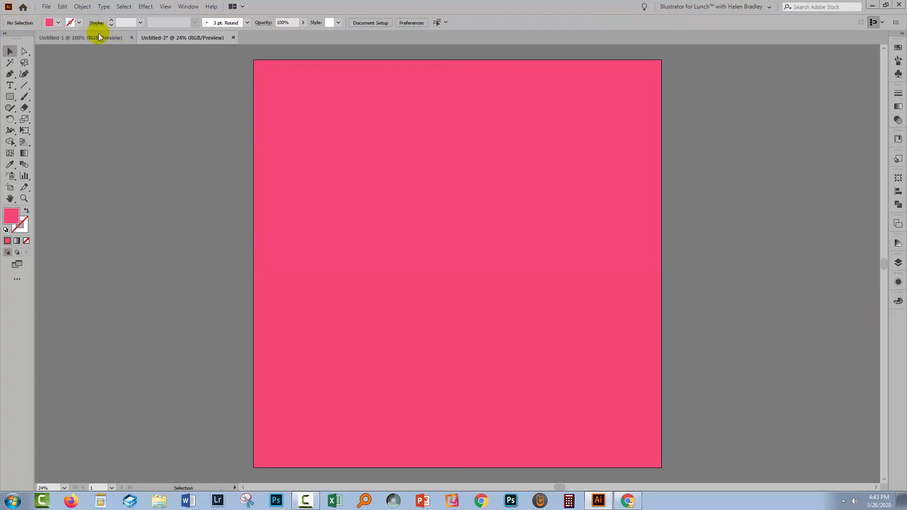
Step: Export the artwork as a JPEG named "pink square" in the Finished files folder, using all artboards
left_click(46, 8)
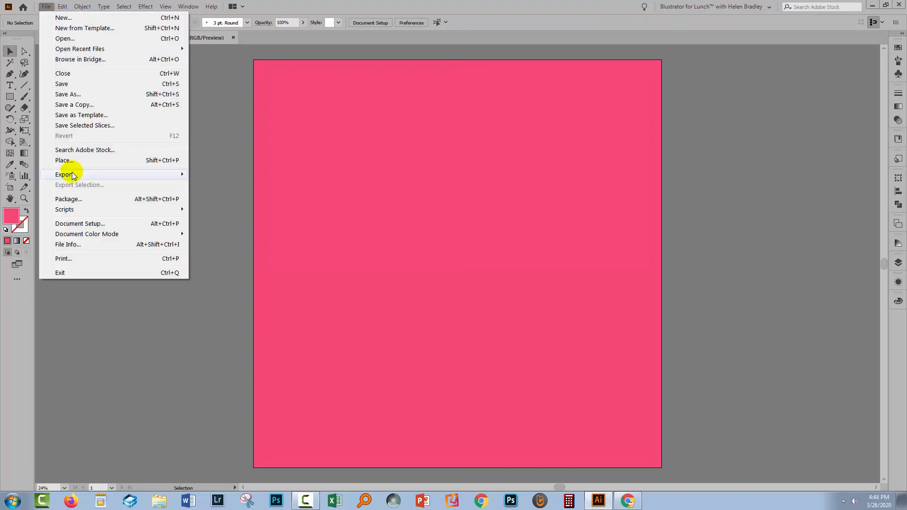
mouse_move(67, 174)
left_click(218, 185)
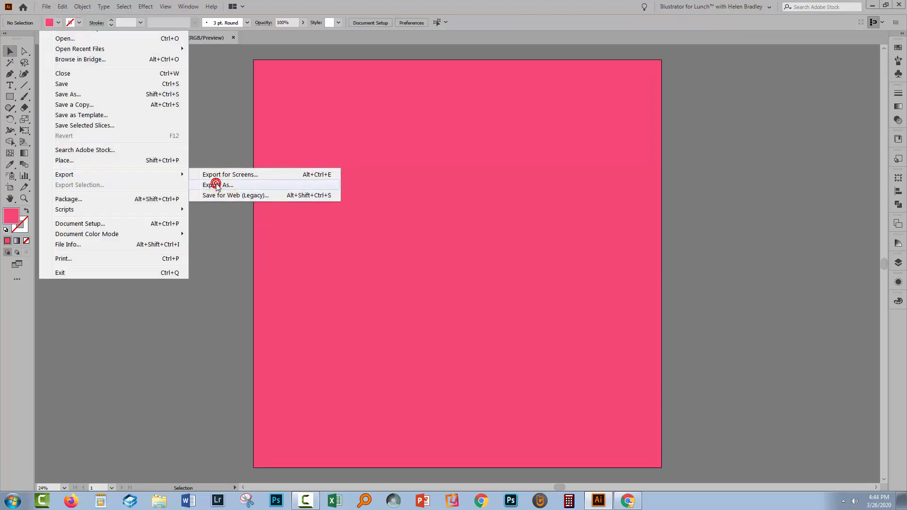
type("pi")
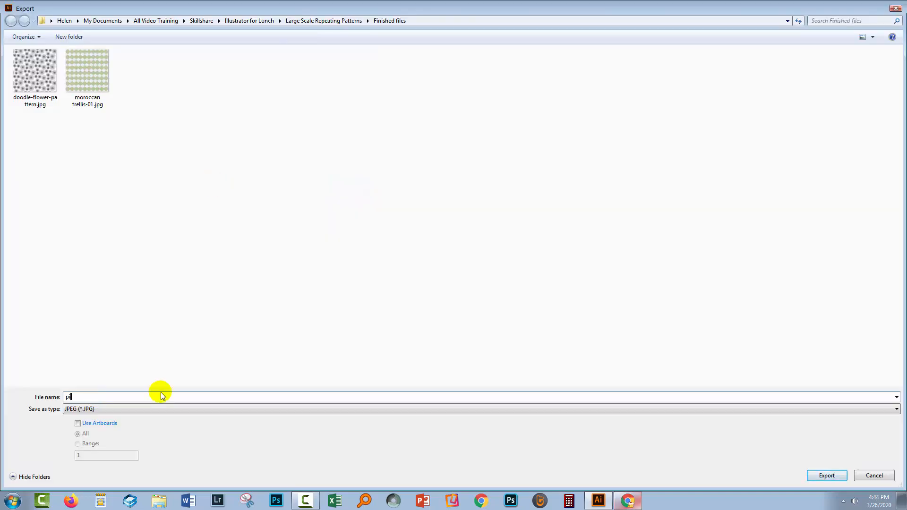
type("nk square")
left_click(78, 424)
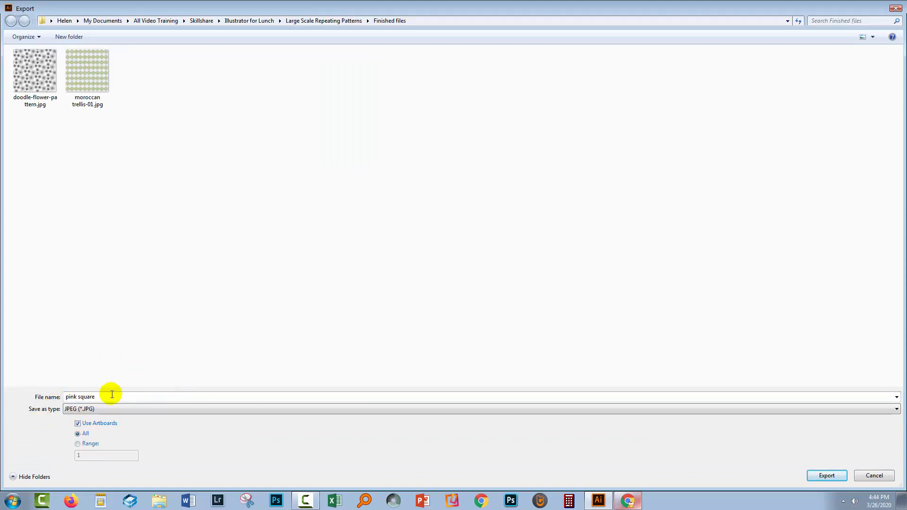
left_click(834, 475)
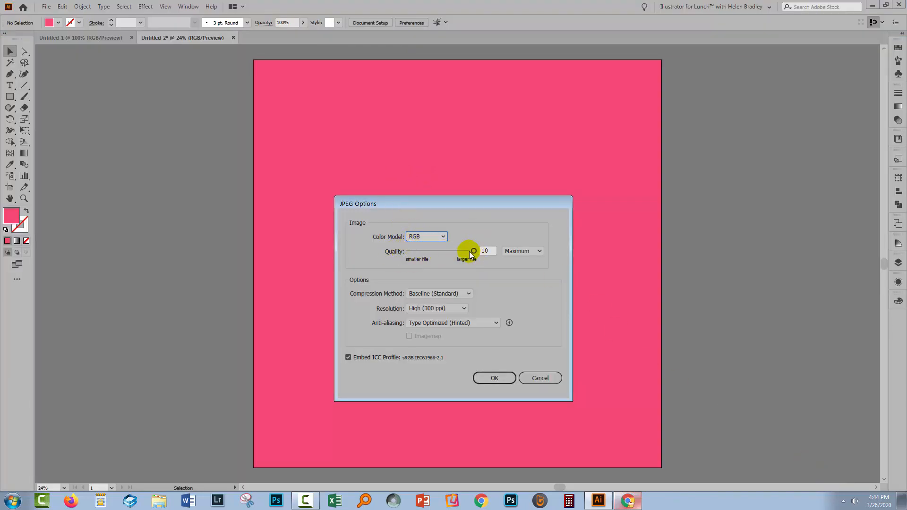
Step: Set the JPEG quality to 5 (Medium) with High (300 ppi) resolution and finish the export
left_click_drag(474, 251, 440, 251)
left_click(454, 309)
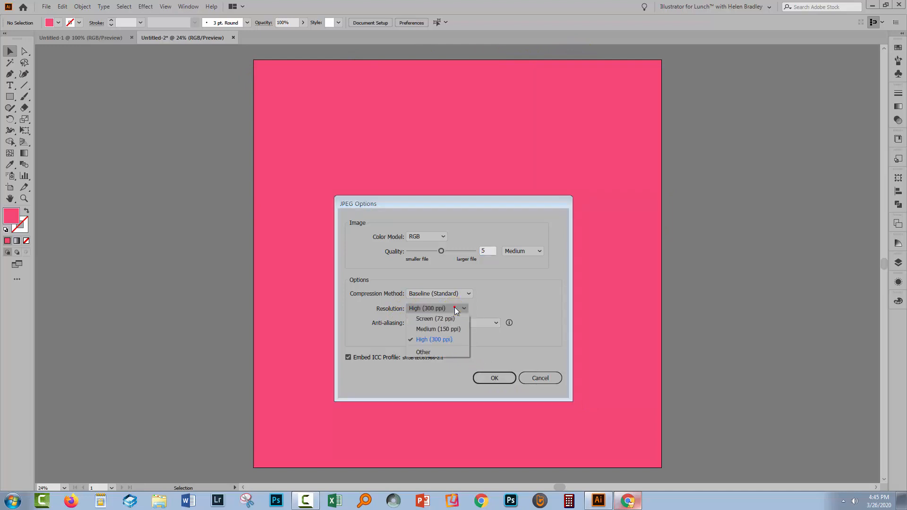
left_click(428, 339)
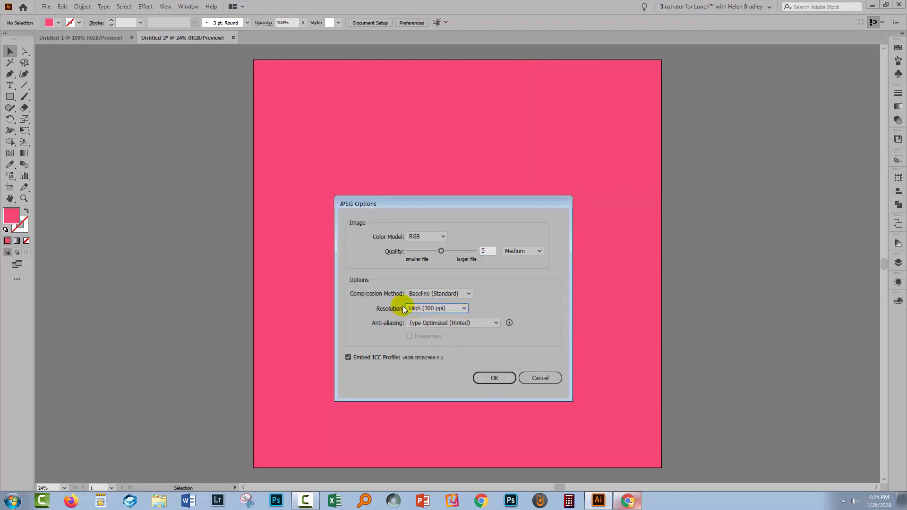
left_click(496, 378)
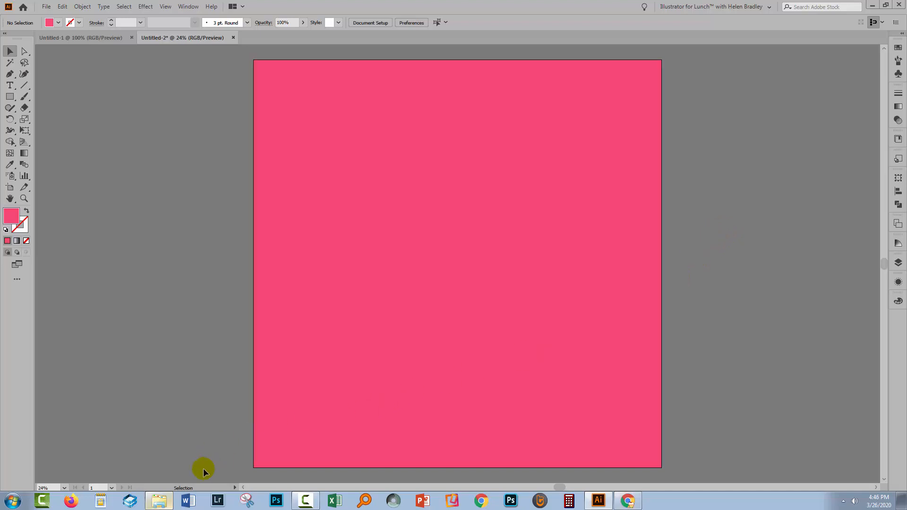
Step: Switch to the file explorer and examine the pixel dimensions and resolution in the details of pink square-01.jpg
left_click(159, 502)
left_click(573, 136)
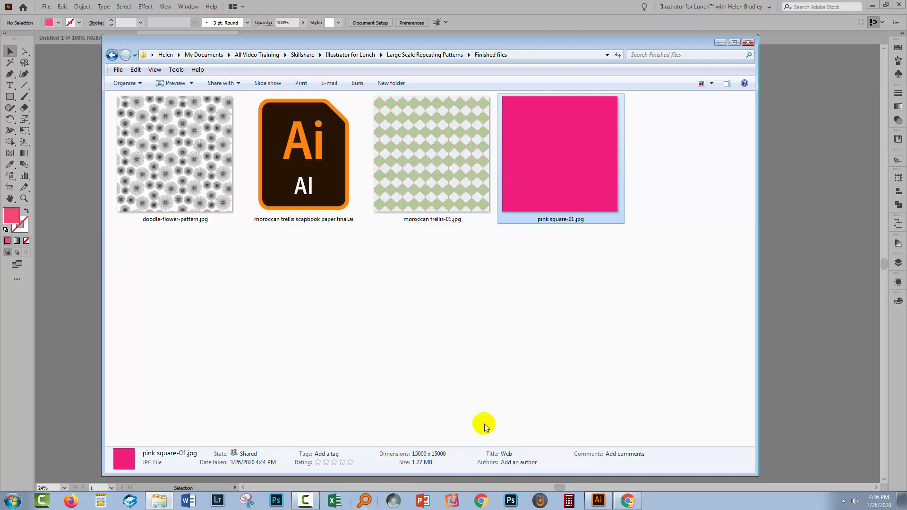
left_click(533, 185)
right_click(549, 150)
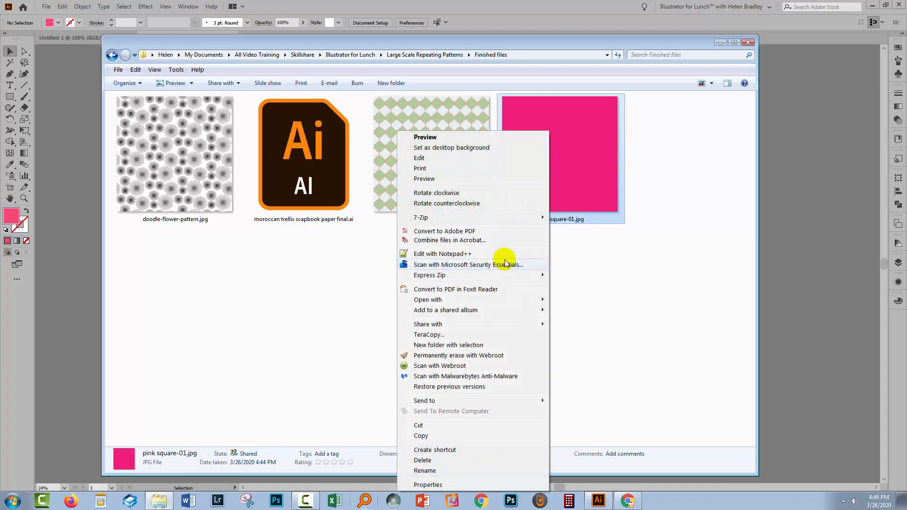
left_click(423, 485)
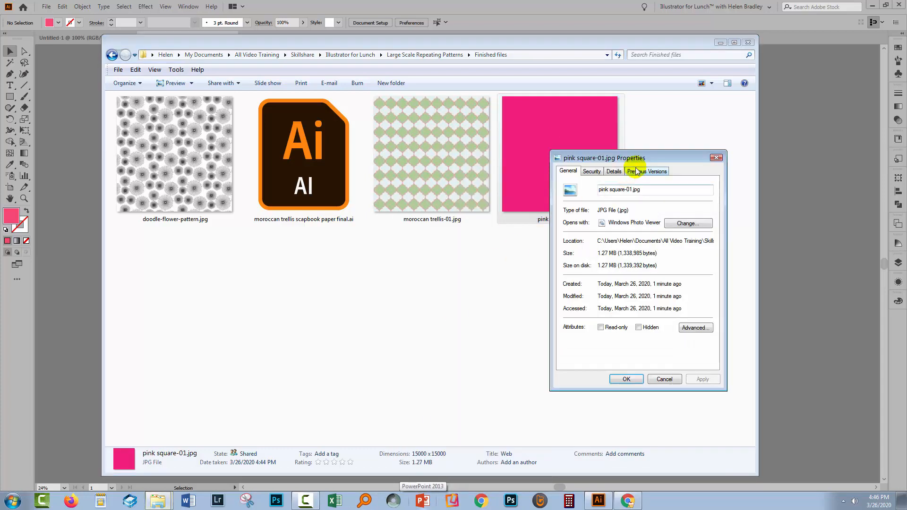
left_click(615, 172)
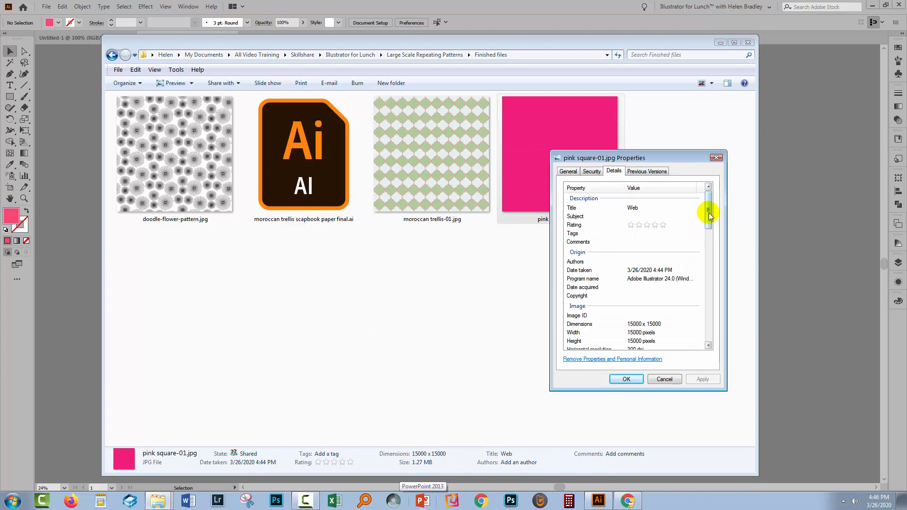
mouse_move(708, 212)
left_mouse_down()
mouse_move(709, 239)
mouse_move(710, 229)
left_mouse_up()
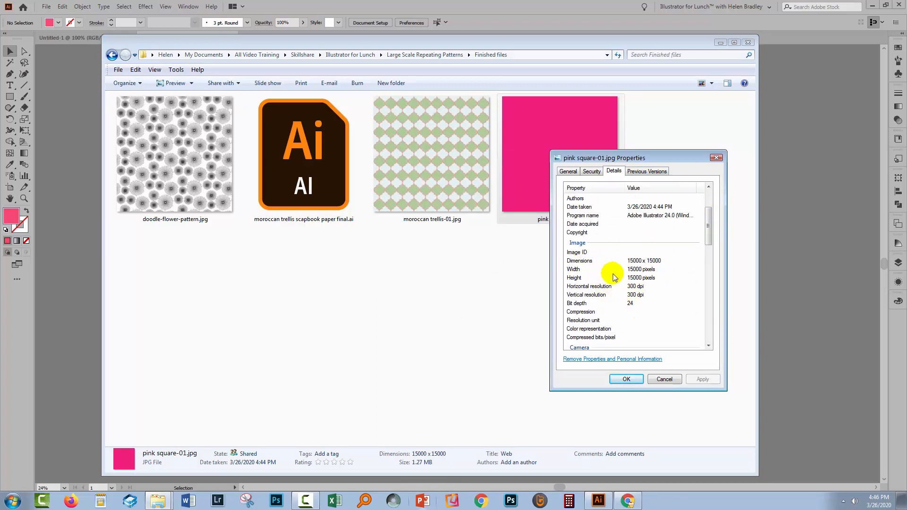
left_click(663, 380)
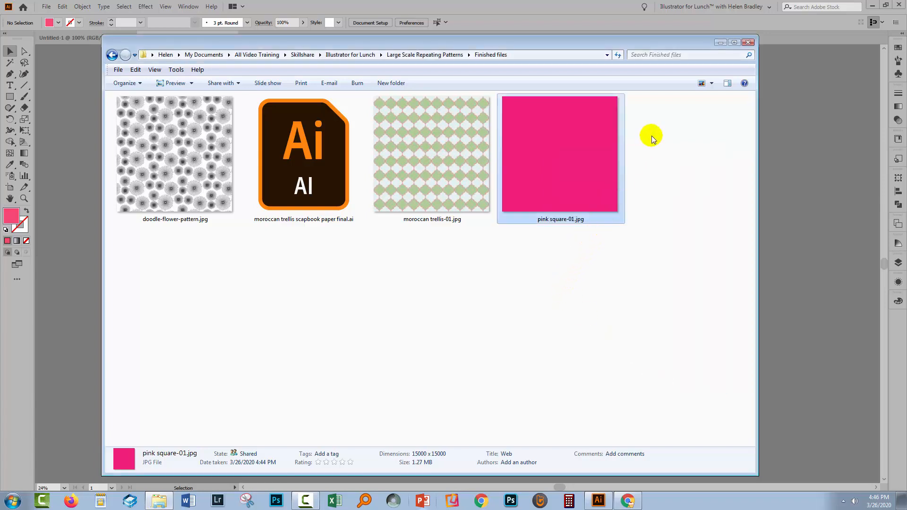
left_click(748, 42)
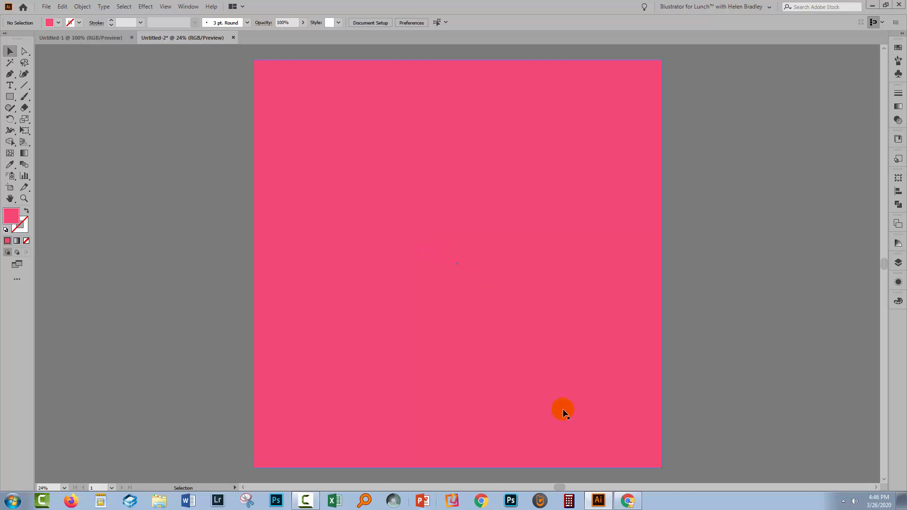
Step: Switch to Moffsoft FreeCalc and calculate 3600 divided by 72, multiplied by 300
left_click(570, 501)
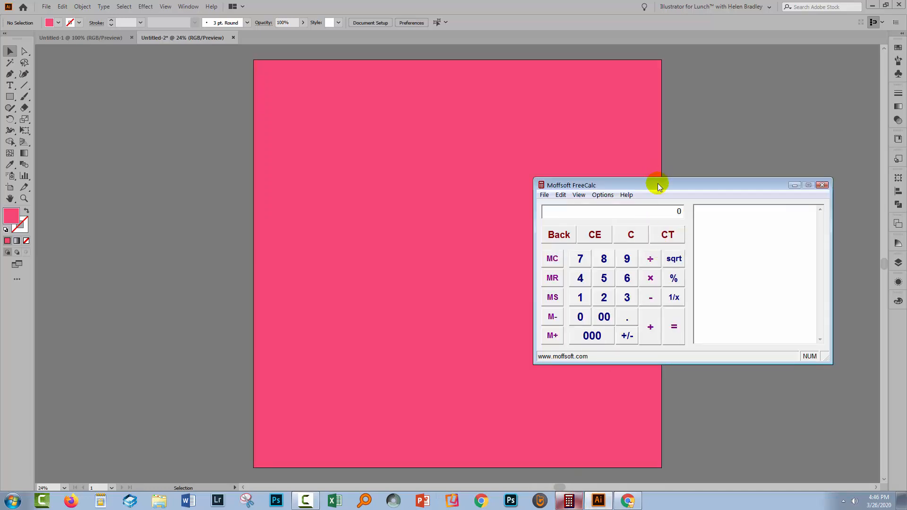
left_click_drag(658, 183, 511, 201)
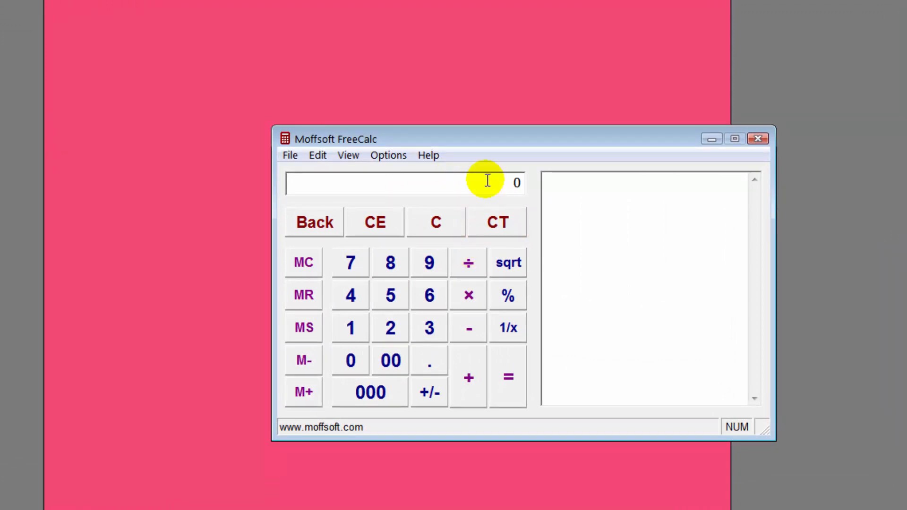
type("3600")
key("slash")
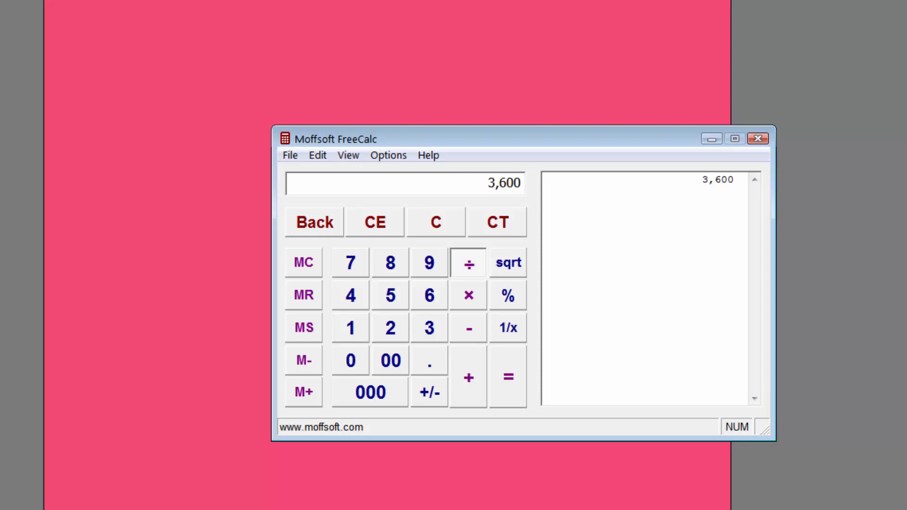
type("72")
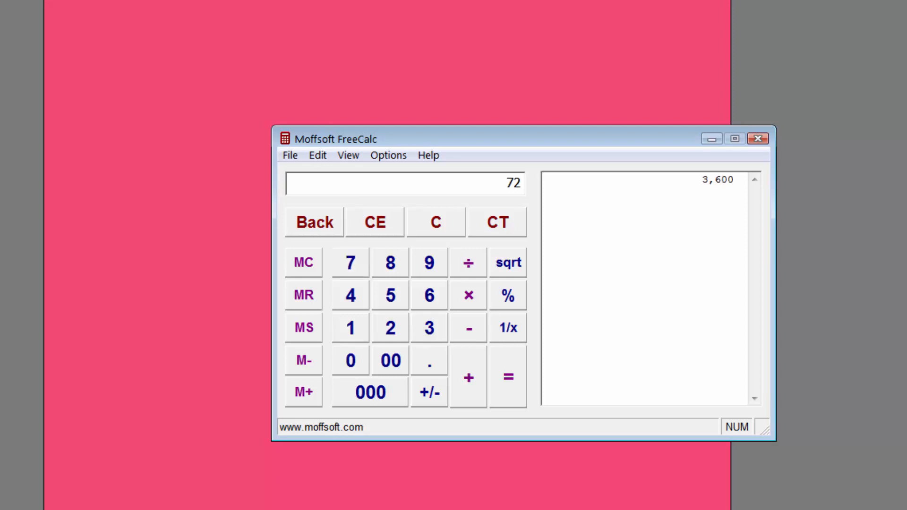
key("Return")
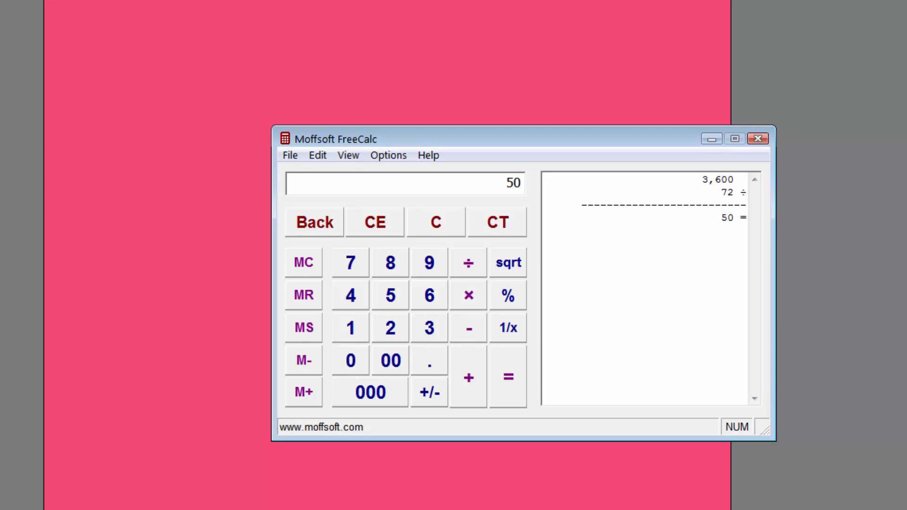
type("300")
key("Return")
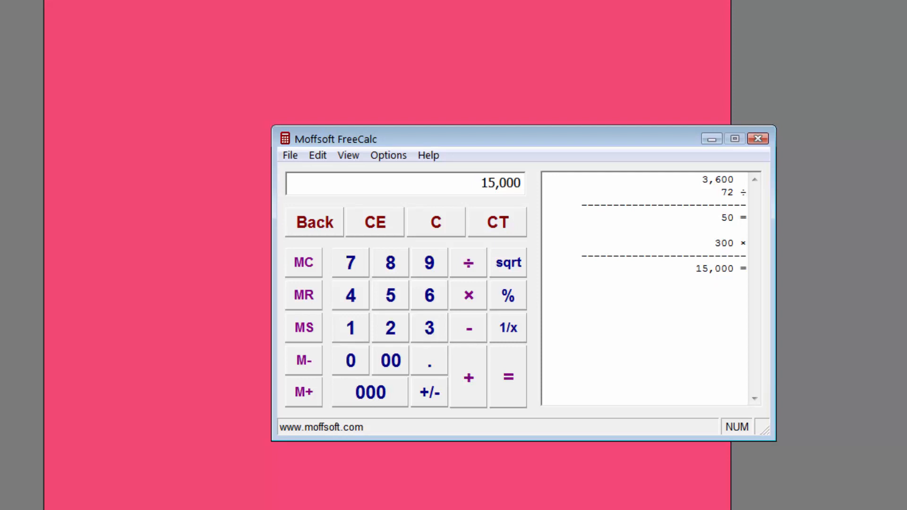
Step: Clear the previous calculation and divide 3600 by 300
left_click(493, 220)
left_click(341, 254)
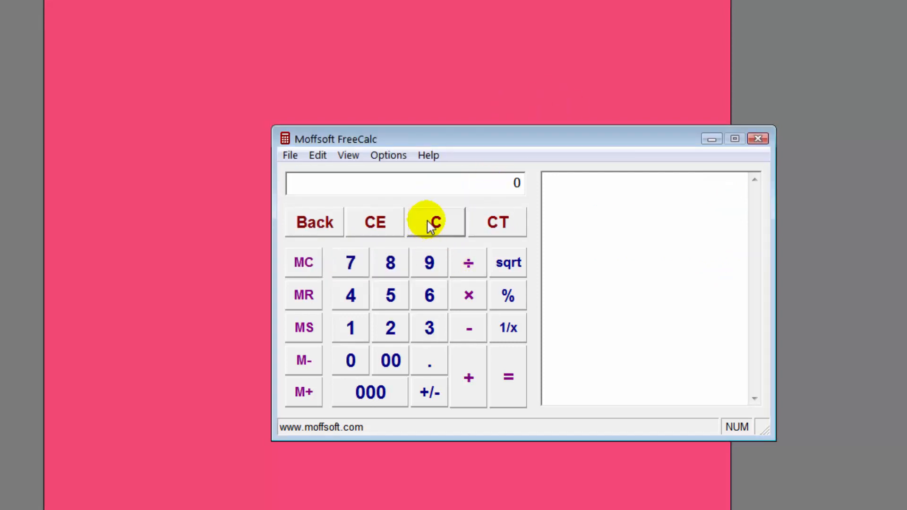
left_click(468, 178)
type("3,6")
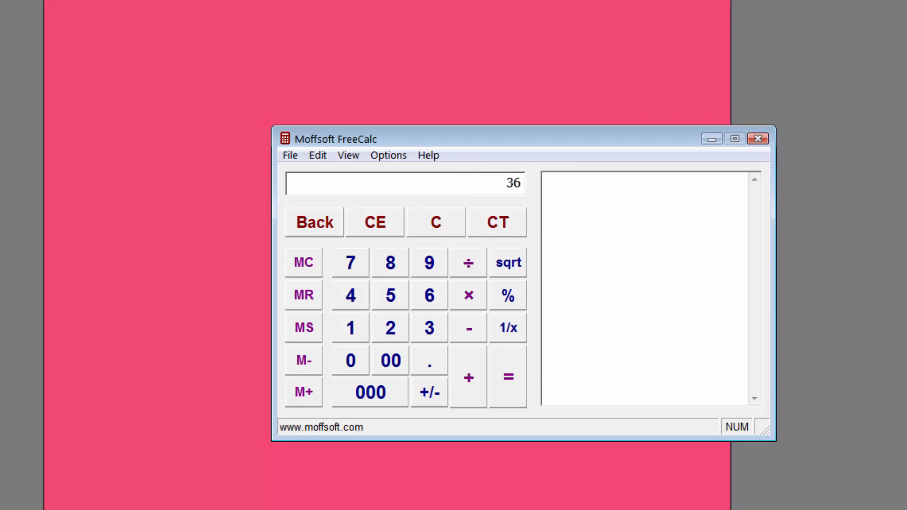
type("00")
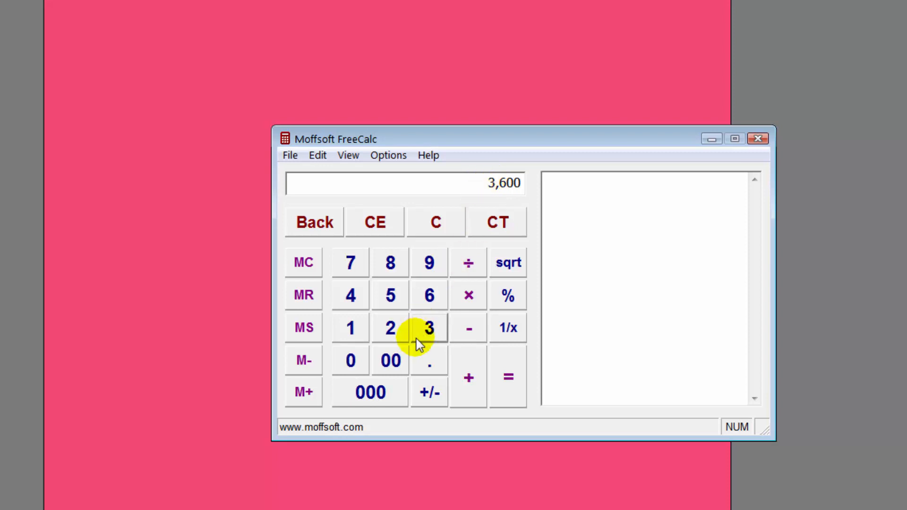
left_click(467, 267)
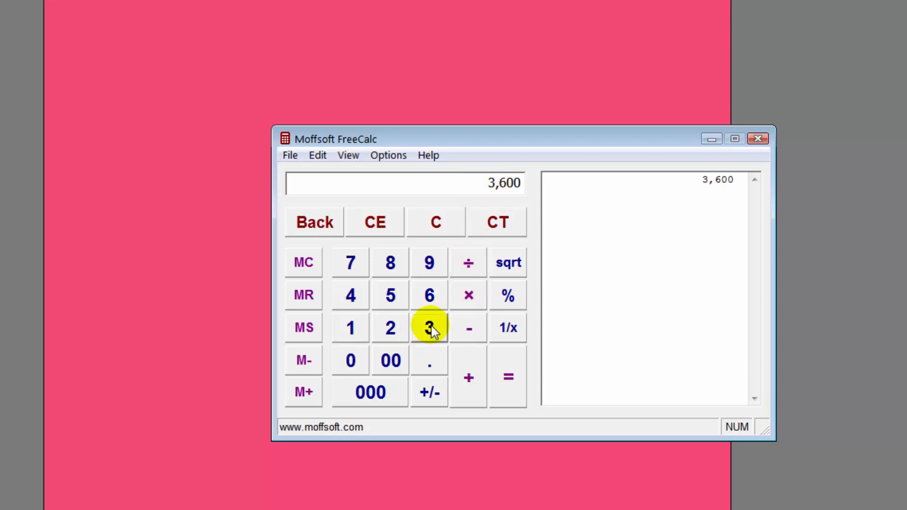
left_click(429, 328)
type("00")
key("Return")
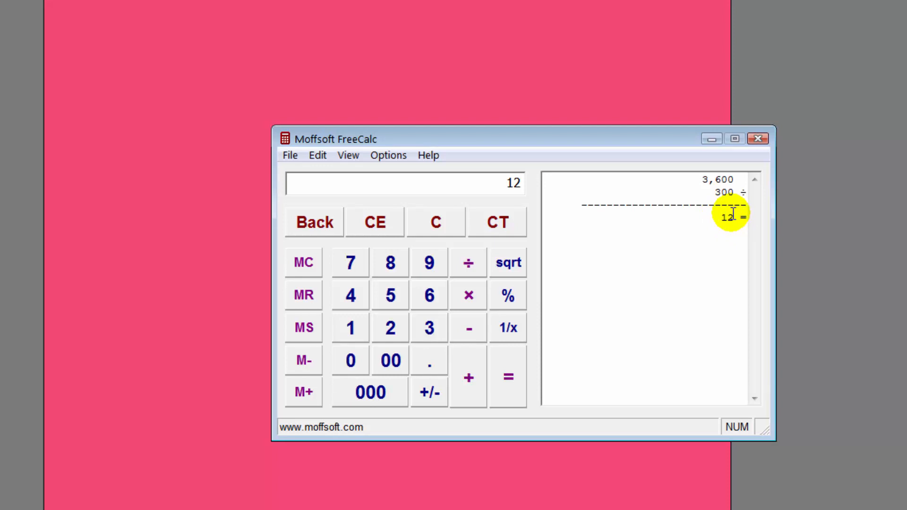
Step: Multiply the quotient by 72 and close the calculator
type("*72")
key("Return")
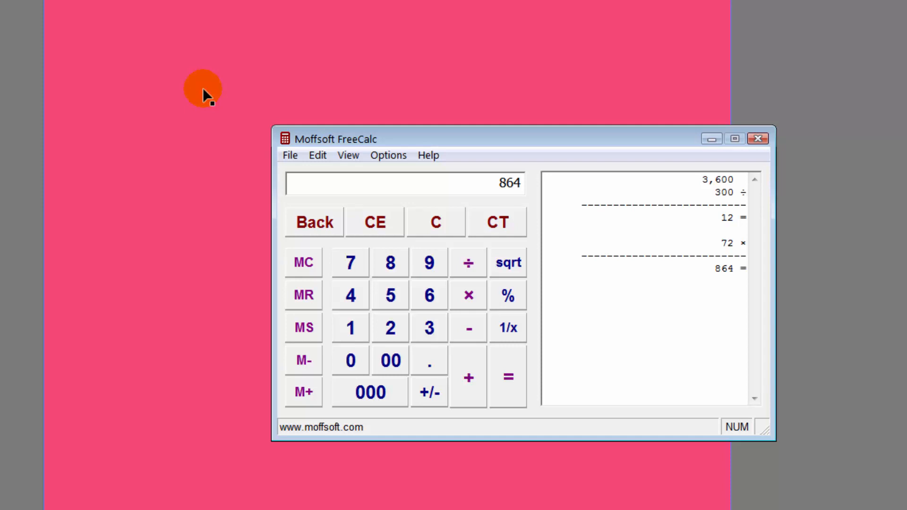
left_click_drag(345, 139, 297, 129)
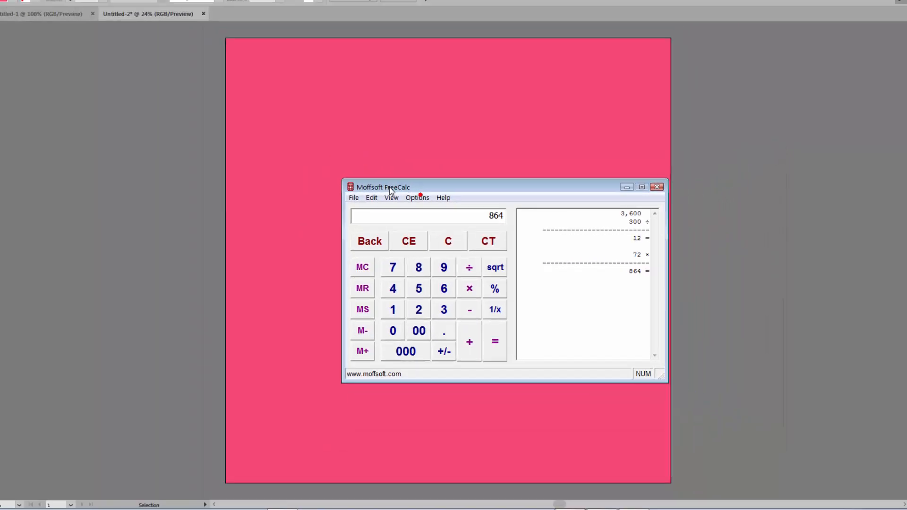
left_click_drag(390, 190, 336, 176)
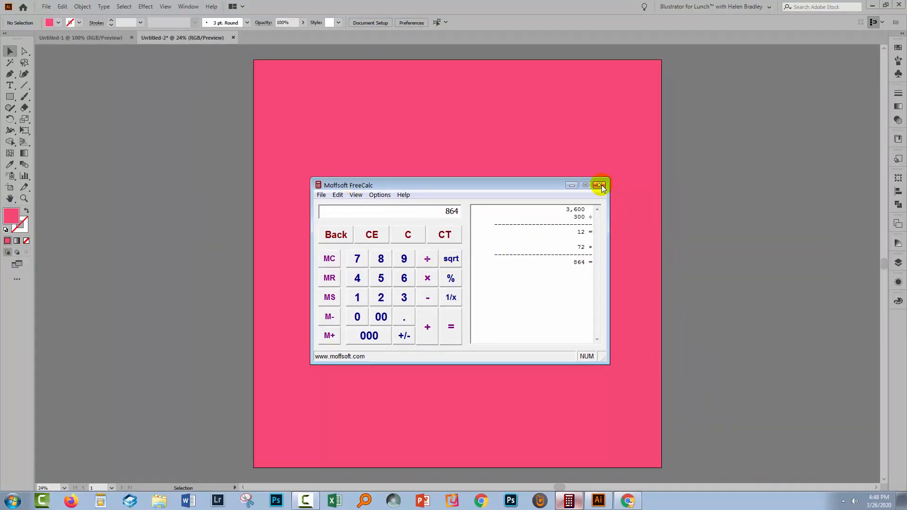
left_click(600, 185)
Step: Create a new Illustrator document 864 px wide and 864 px high
left_click(46, 8)
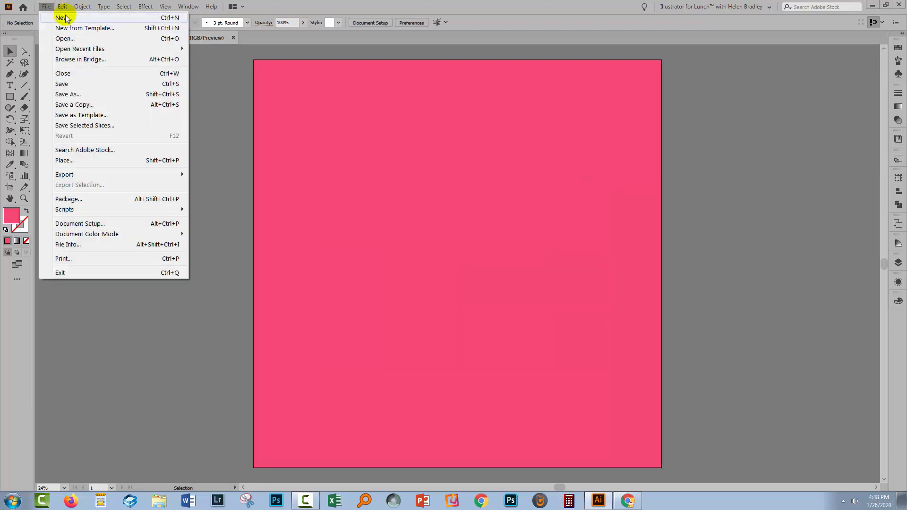
left_click(62, 17)
double_click(602, 196)
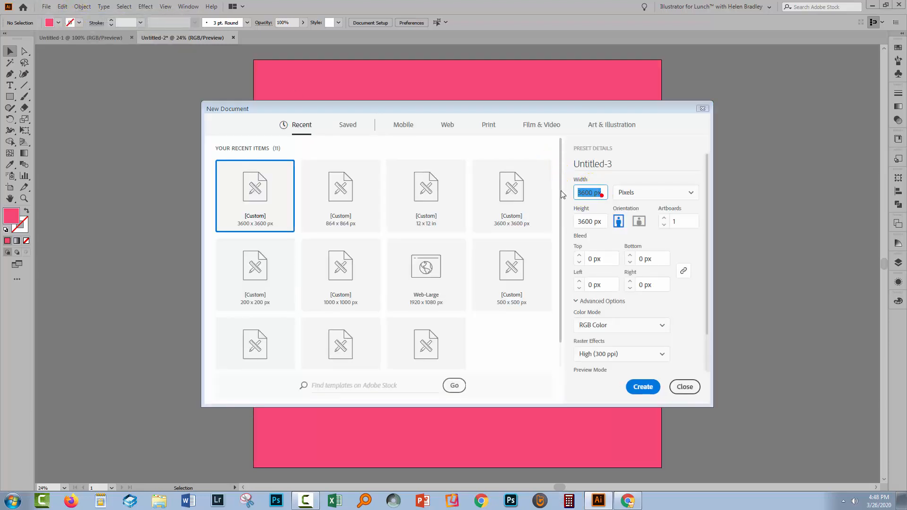
type("864")
key("Tab")
type("864")
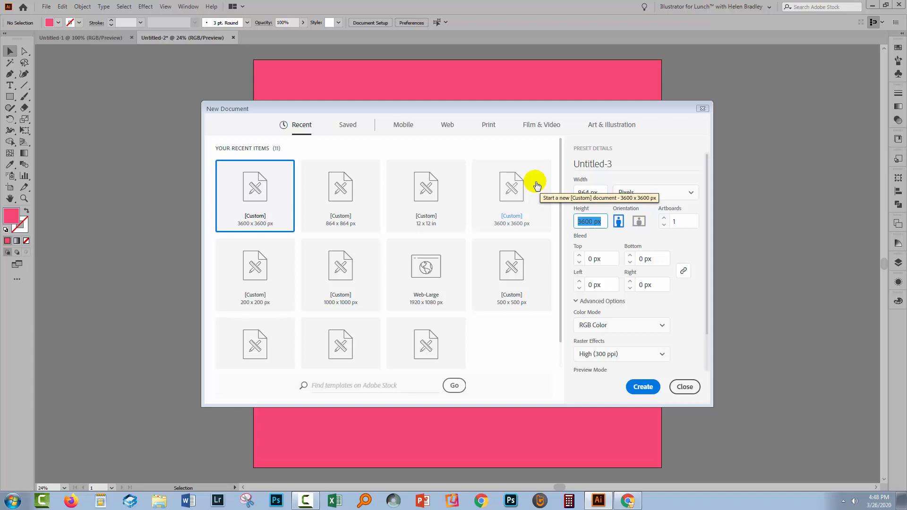
key("Tab")
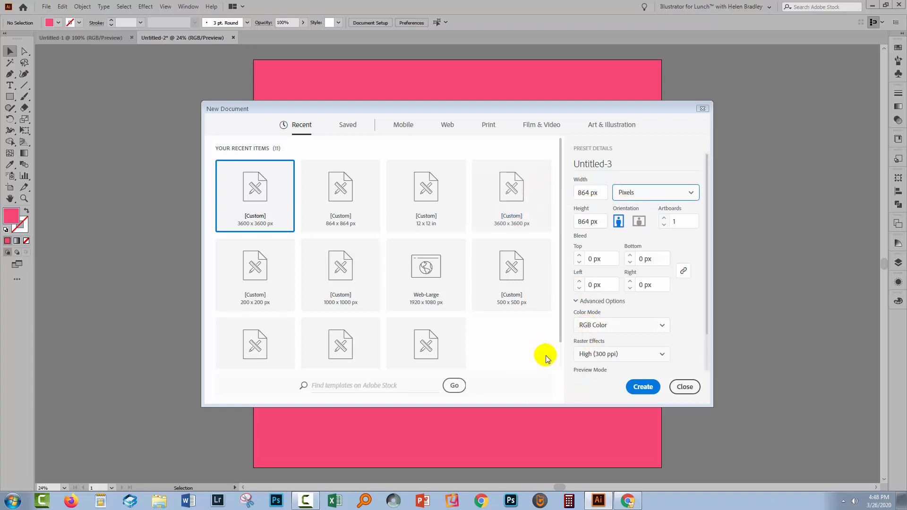
left_click(642, 388)
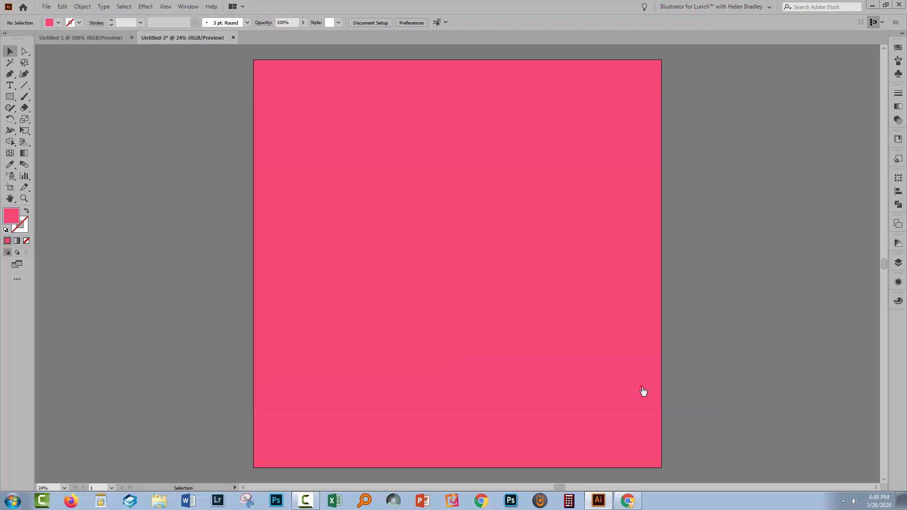
Step: Draw a rectangle 864 px wide and 864 px high with the Rectangle tool
left_click(10, 96)
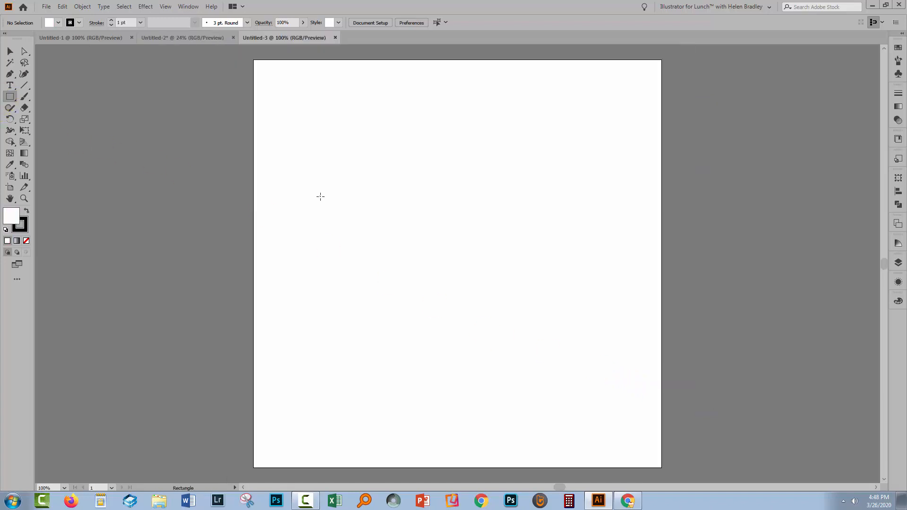
left_click(407, 218)
type("864")
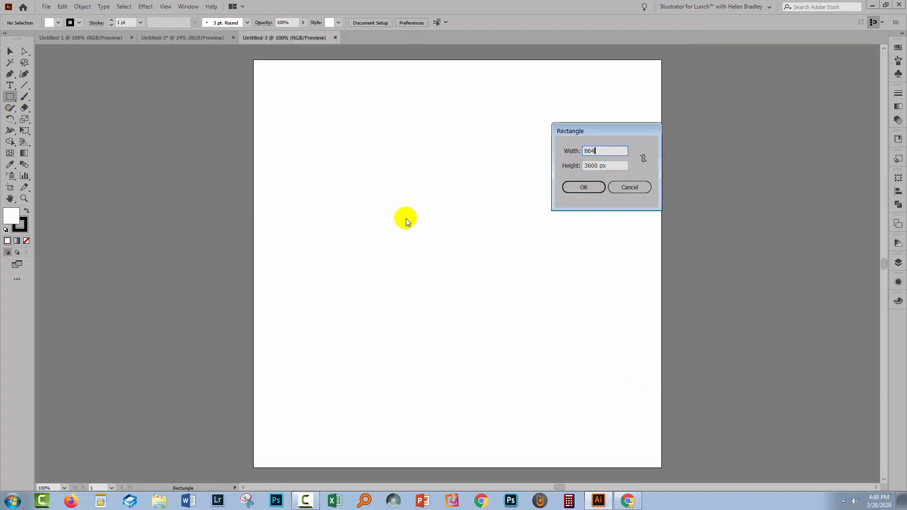
key("Tab")
type("864")
key("Return")
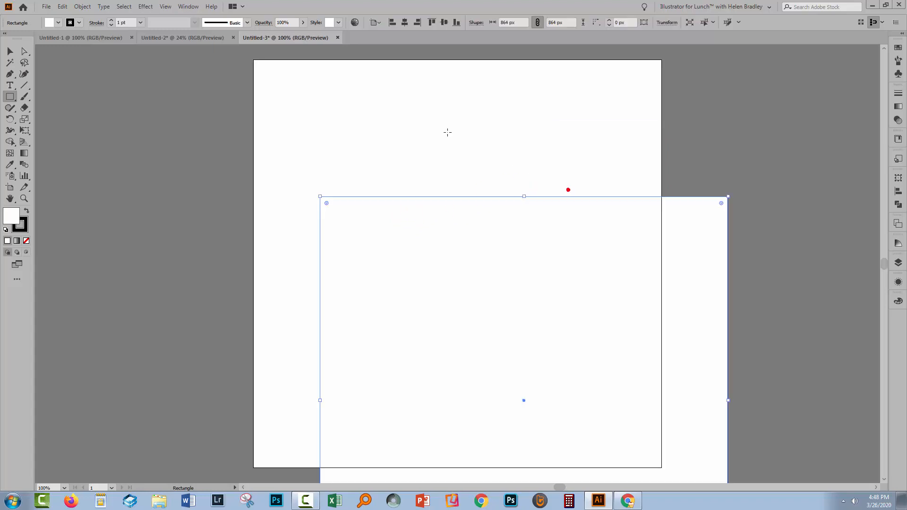
Step: Give the square a green fill (8cc63f) with no stroke and center it horizontally and vertically on the artboard
left_click(898, 47)
left_click(824, 102)
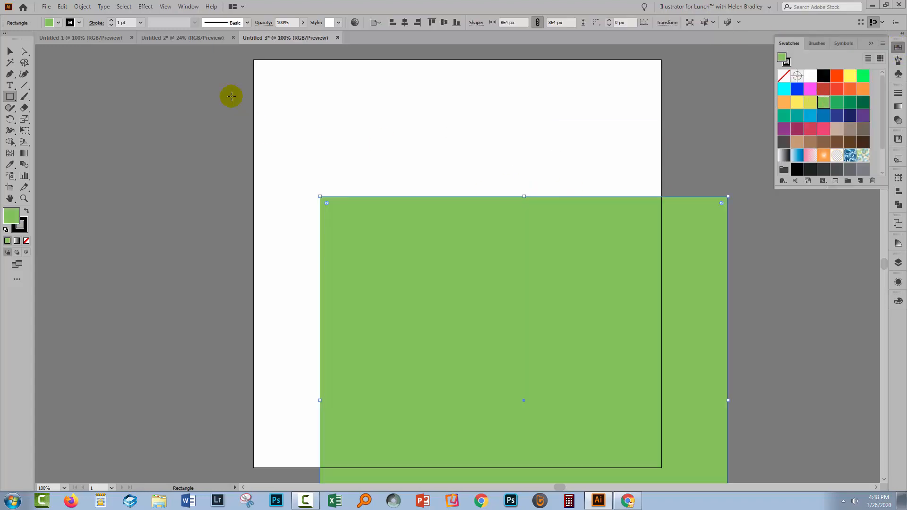
left_click(21, 228)
left_click(26, 241)
left_click(403, 21)
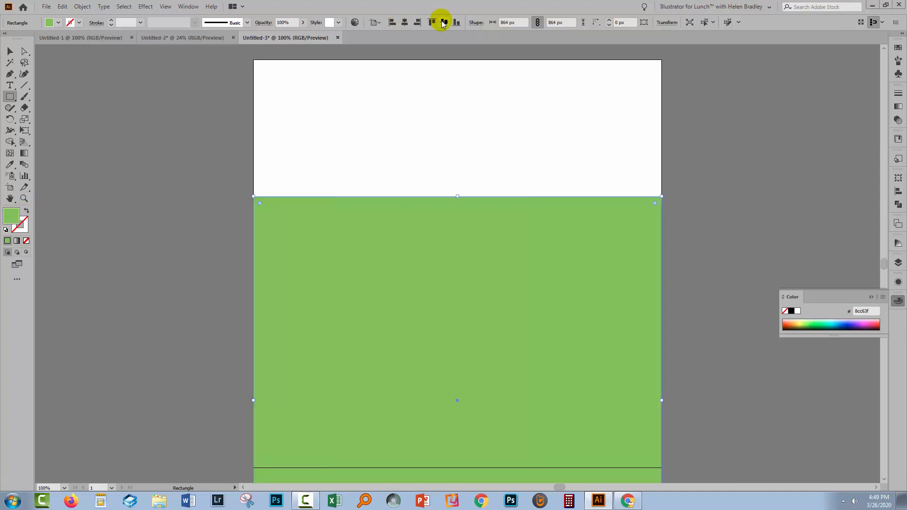
left_click(443, 22)
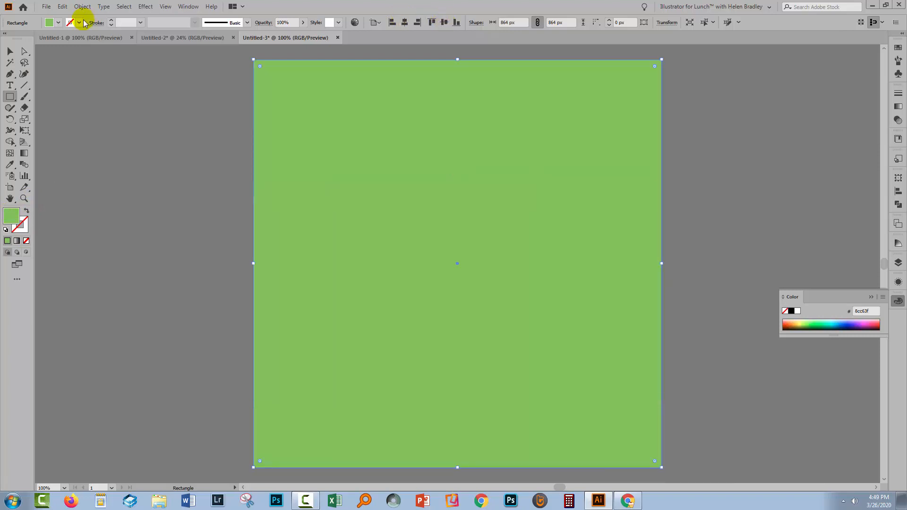
Step: Export the artwork as a JPEG named "green square" in the Finished files folder, using all artboards, quality 5 (Medium) and High (300 ppi)
left_click(47, 8)
mouse_move(202, 177)
left_click(238, 184)
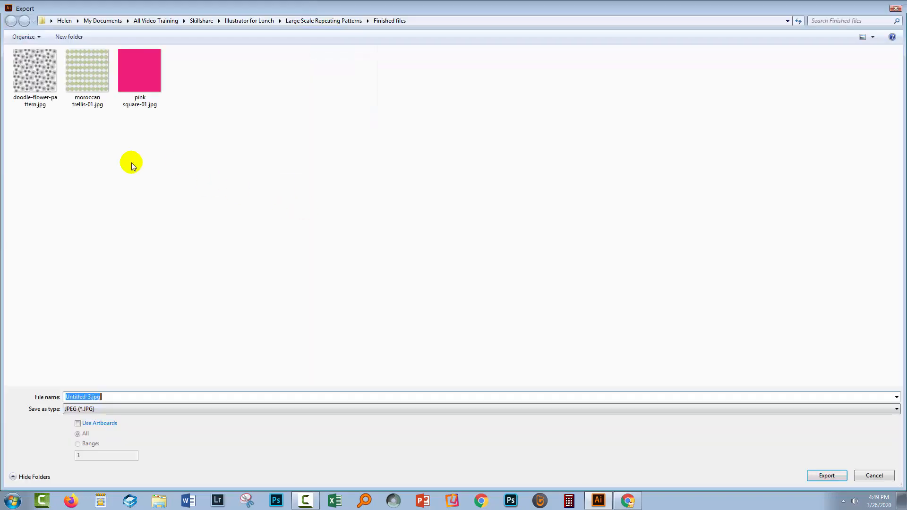
type("green s")
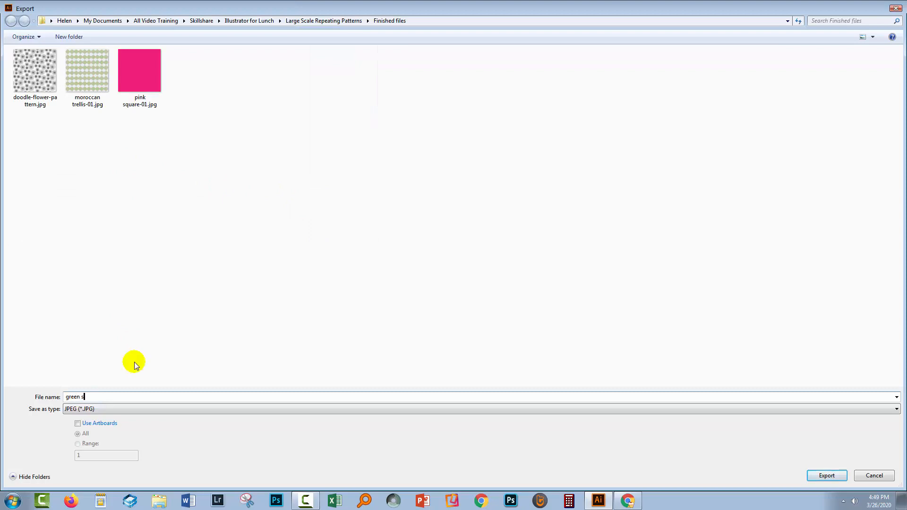
type("quare")
left_click(78, 424)
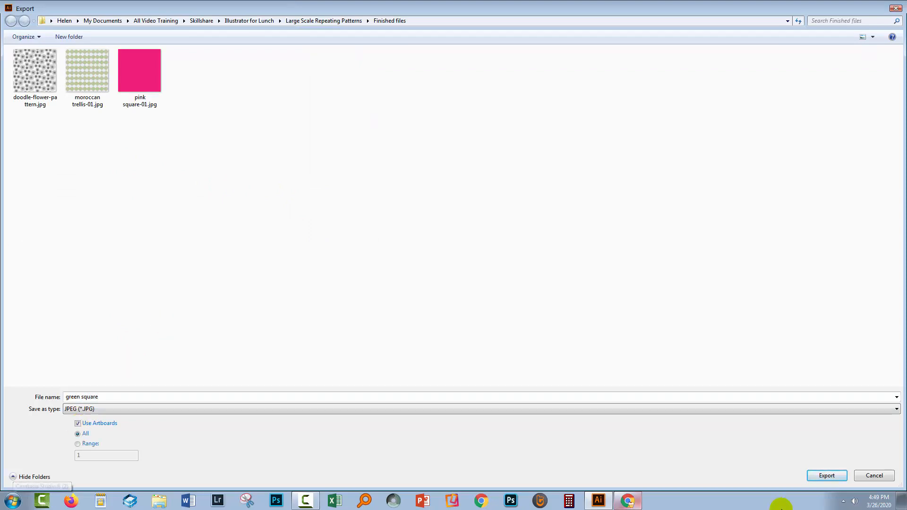
left_click(811, 476)
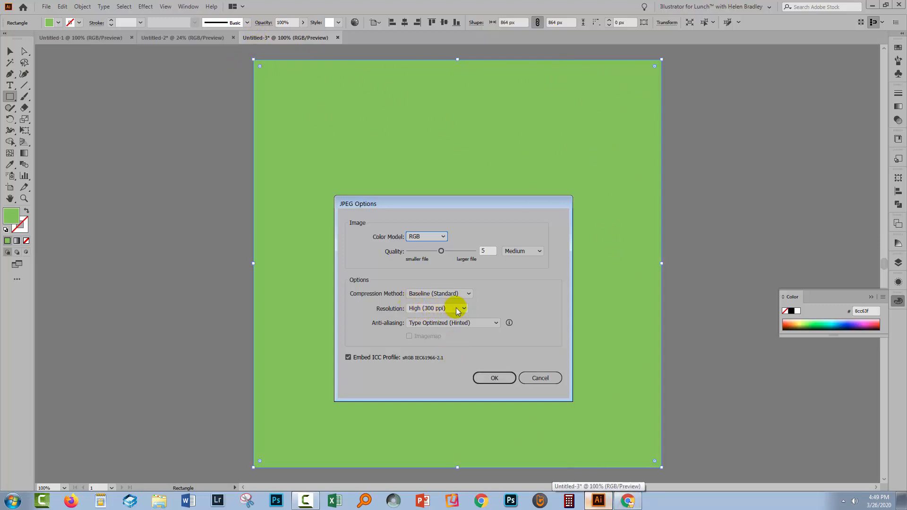
left_click(491, 378)
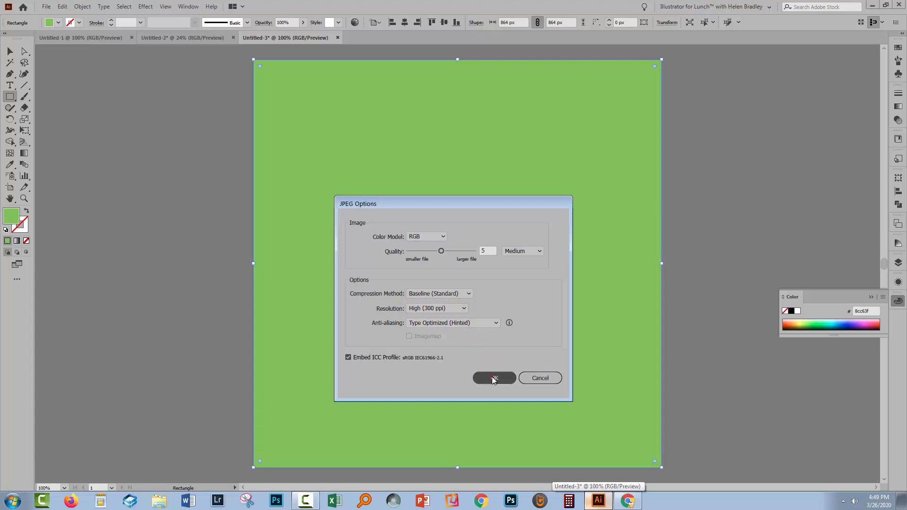
Step: Switch to the file explorer and examine the pixel dimensions and resolution of green square-01.jpg, then close the file window and the Color panel
left_click(156, 502)
left_click(281, 143)
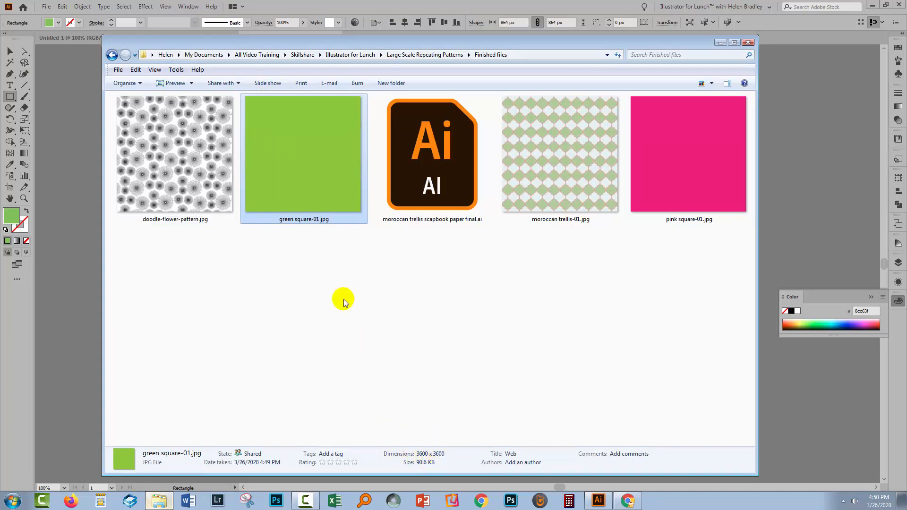
right_click(318, 145)
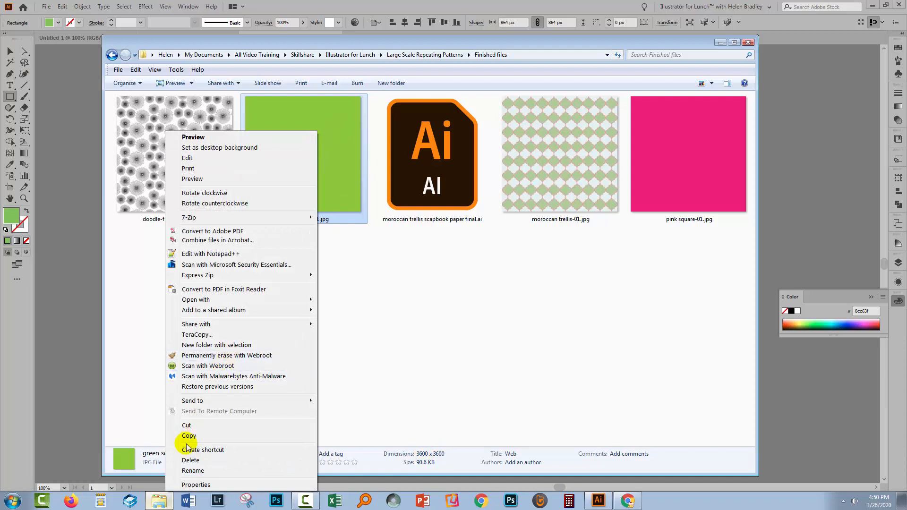
left_click(207, 487)
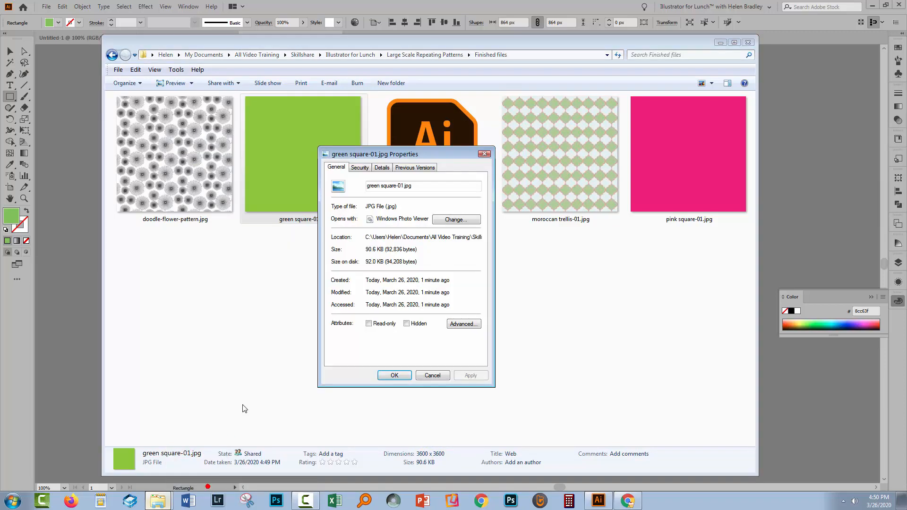
left_click(382, 168)
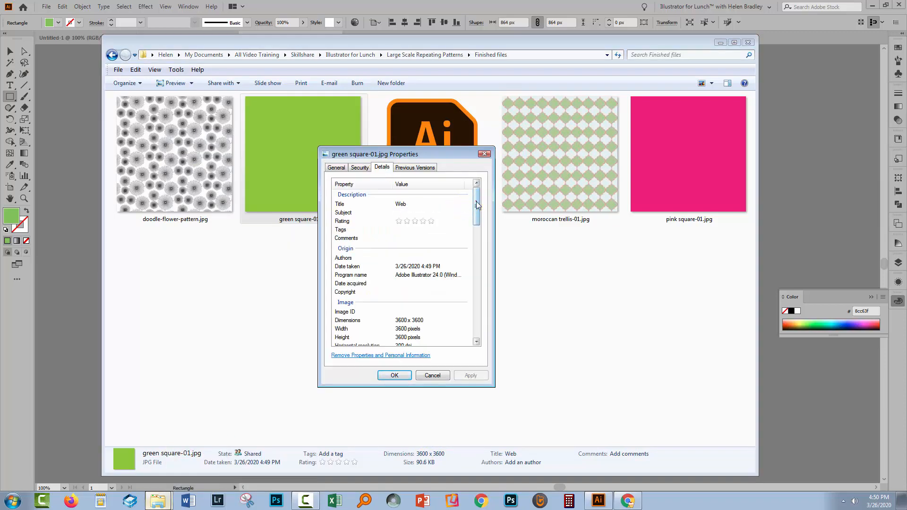
left_click_drag(476, 204, 476, 221)
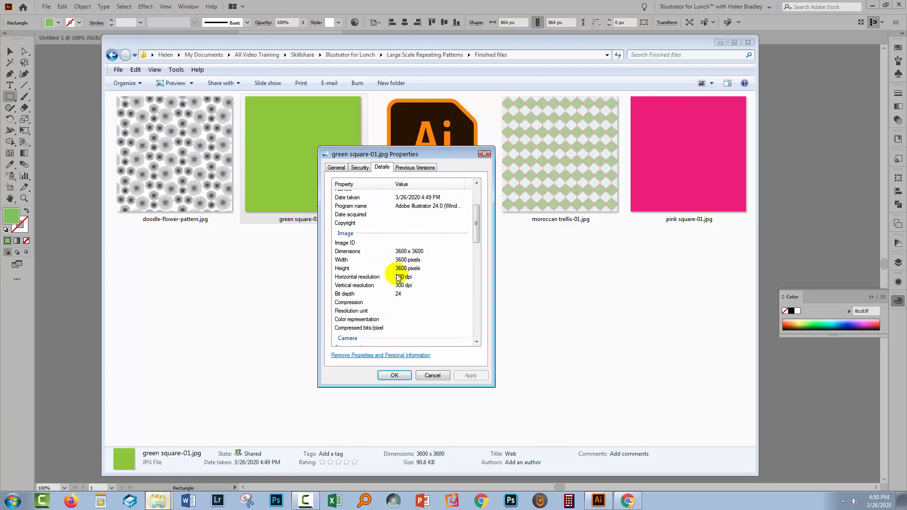
left_click(427, 376)
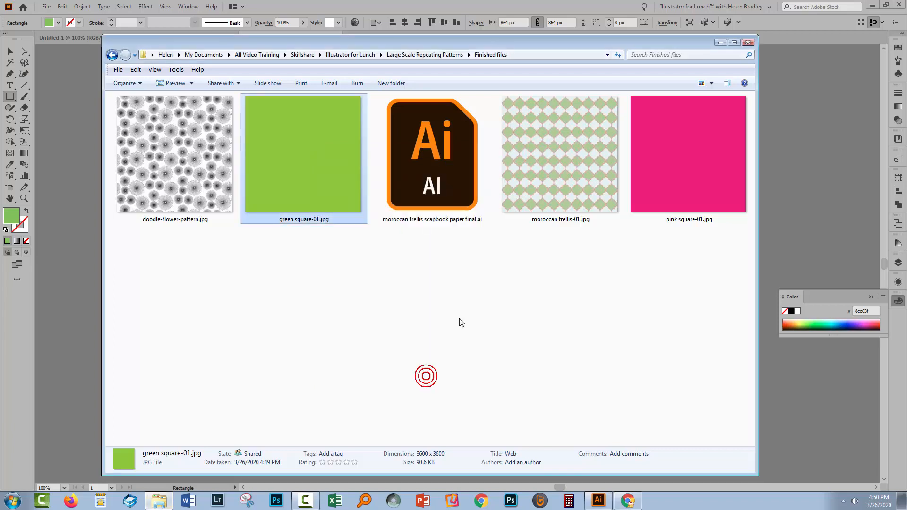
left_click(747, 43)
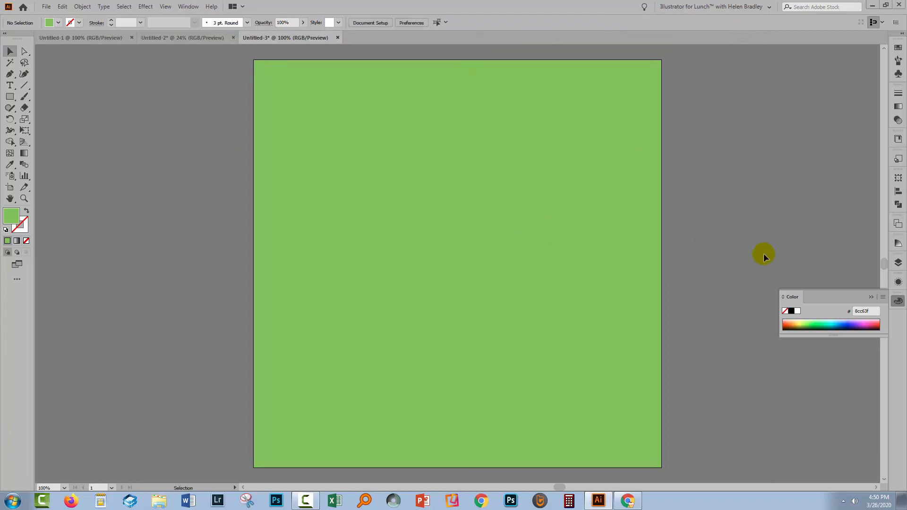
left_click(871, 297)
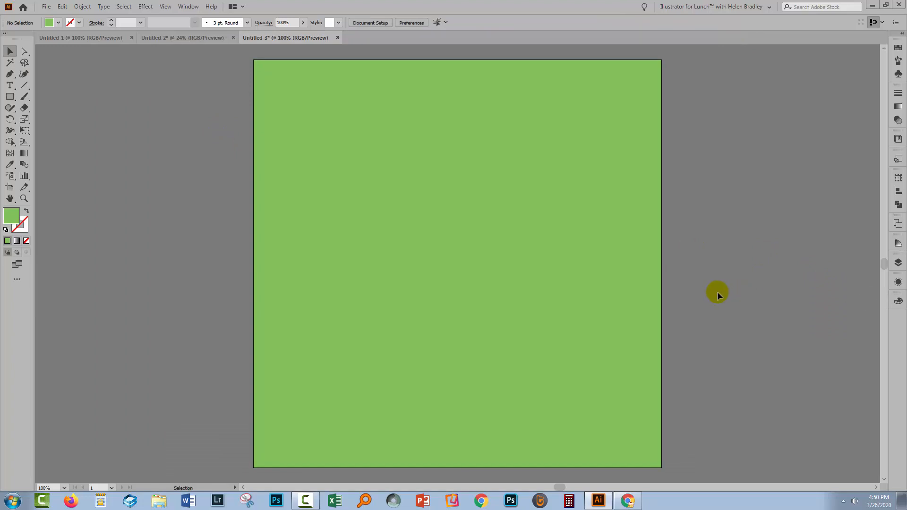